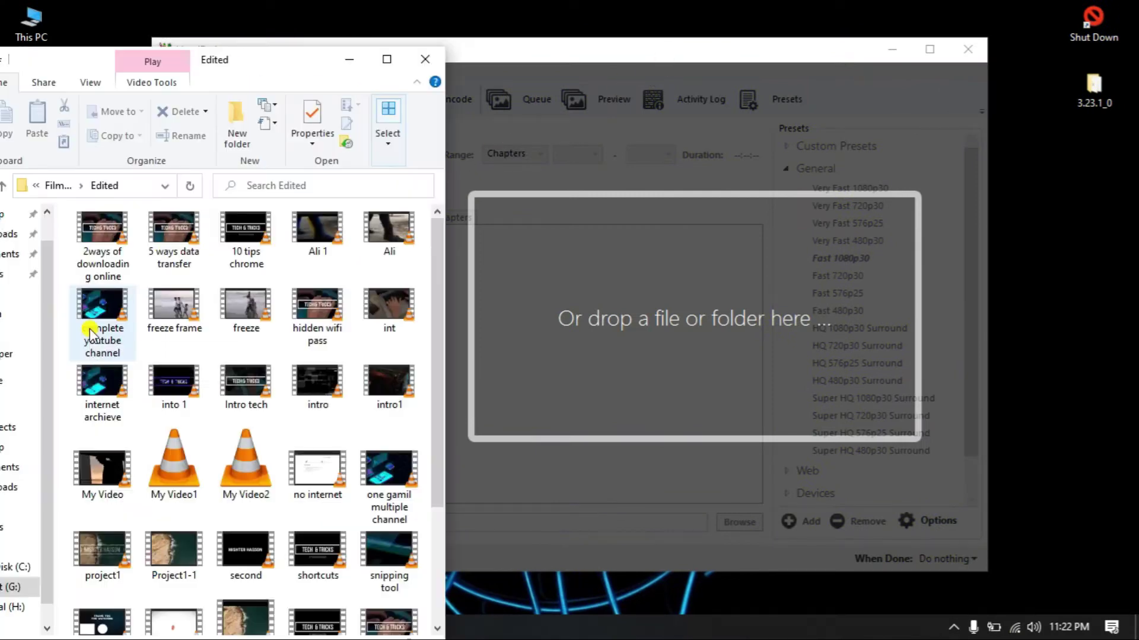
Load the "complete youtube channel" video from the Edited folder into HandBrake as the source, and maximize the HandBrake window
left_click_drag(95, 325, 610, 354)
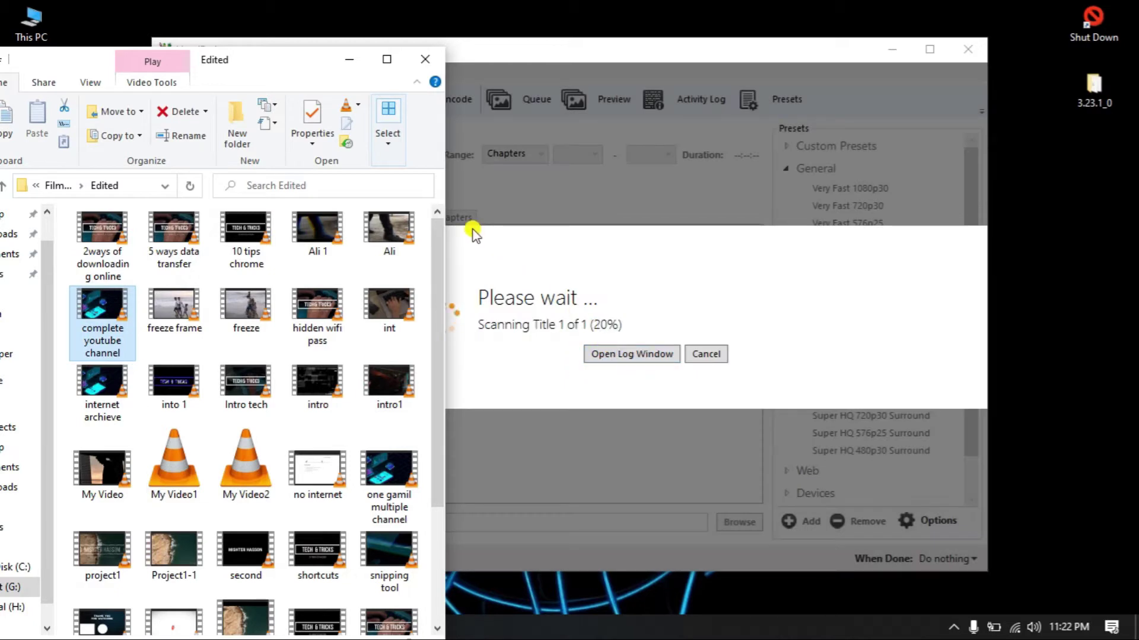
left_click(350, 57)
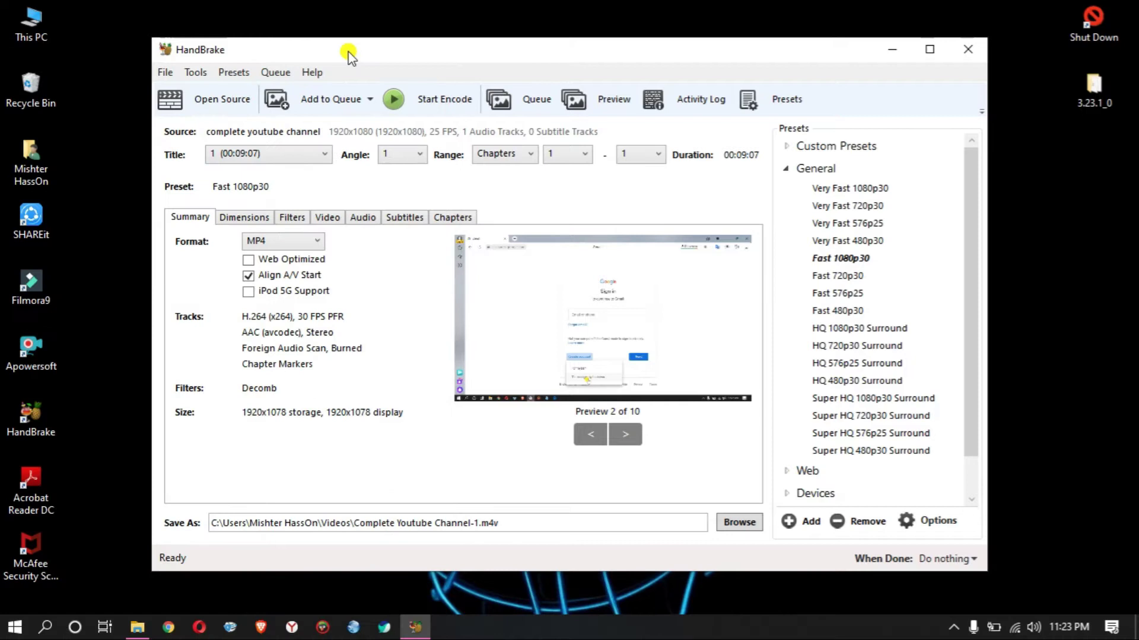
double_click(343, 51)
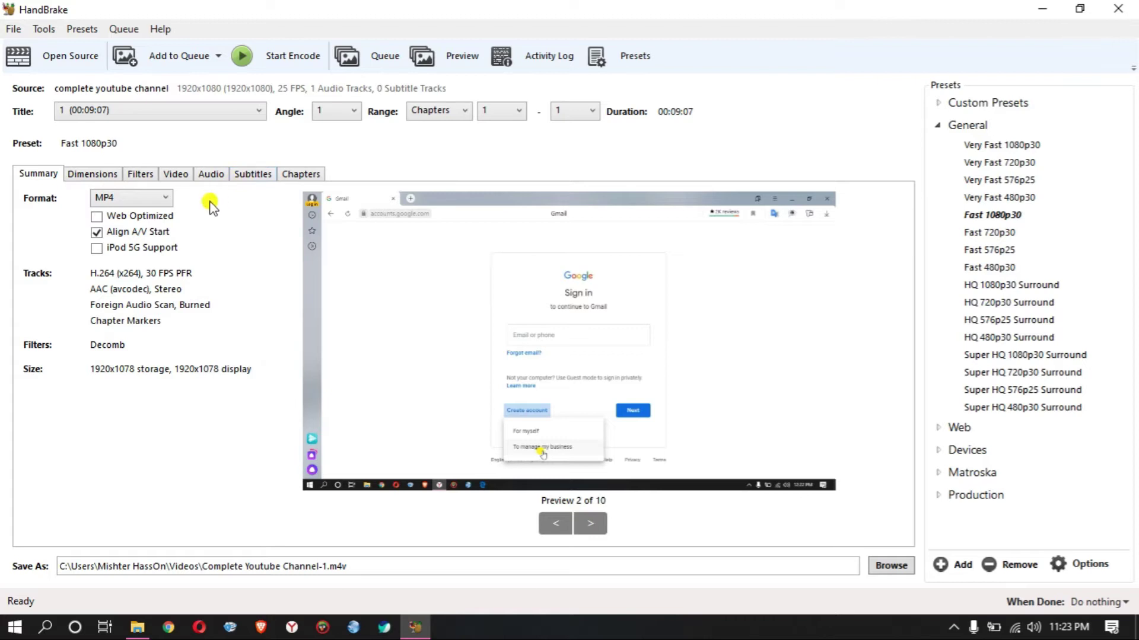
Keep MP4 as the output format and enable Web Optimized
left_click(149, 202)
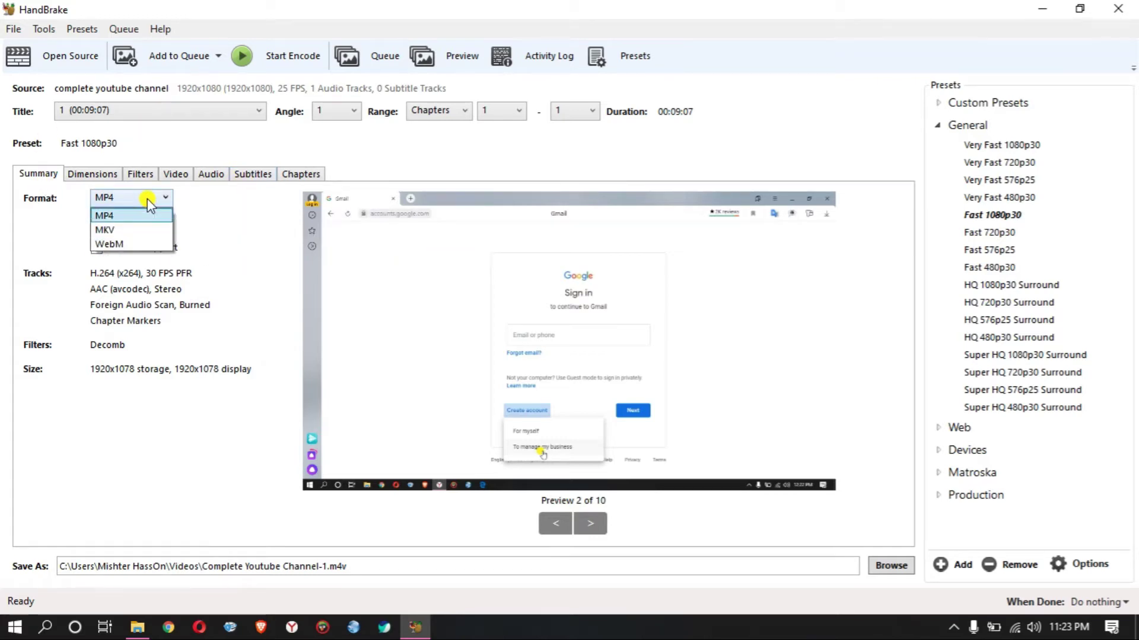
left_click(147, 215)
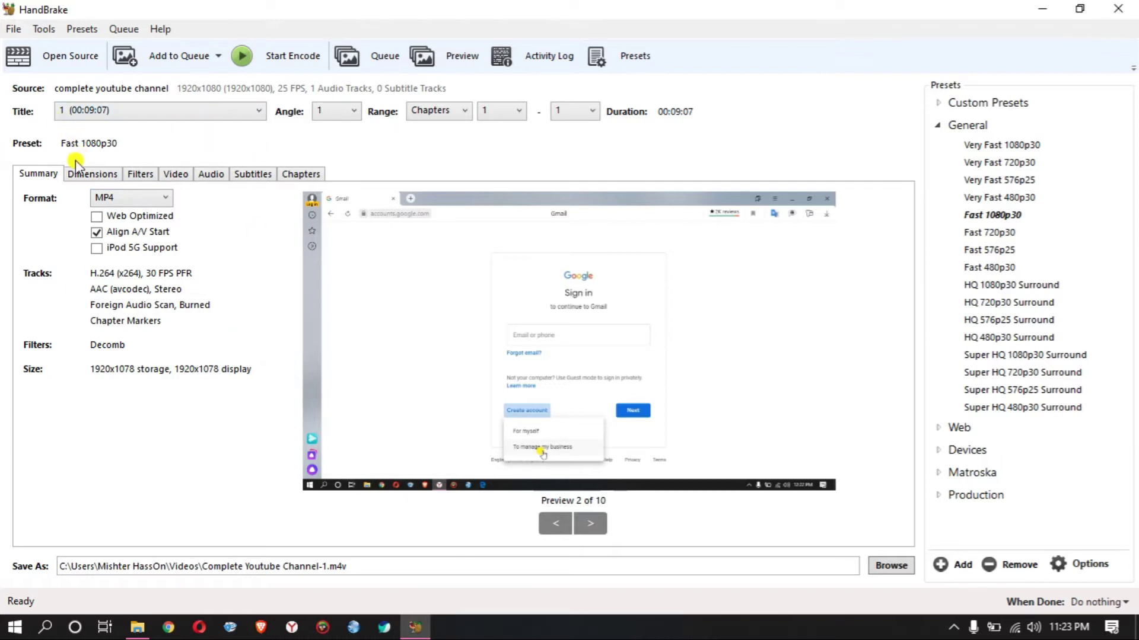
left_click(136, 203)
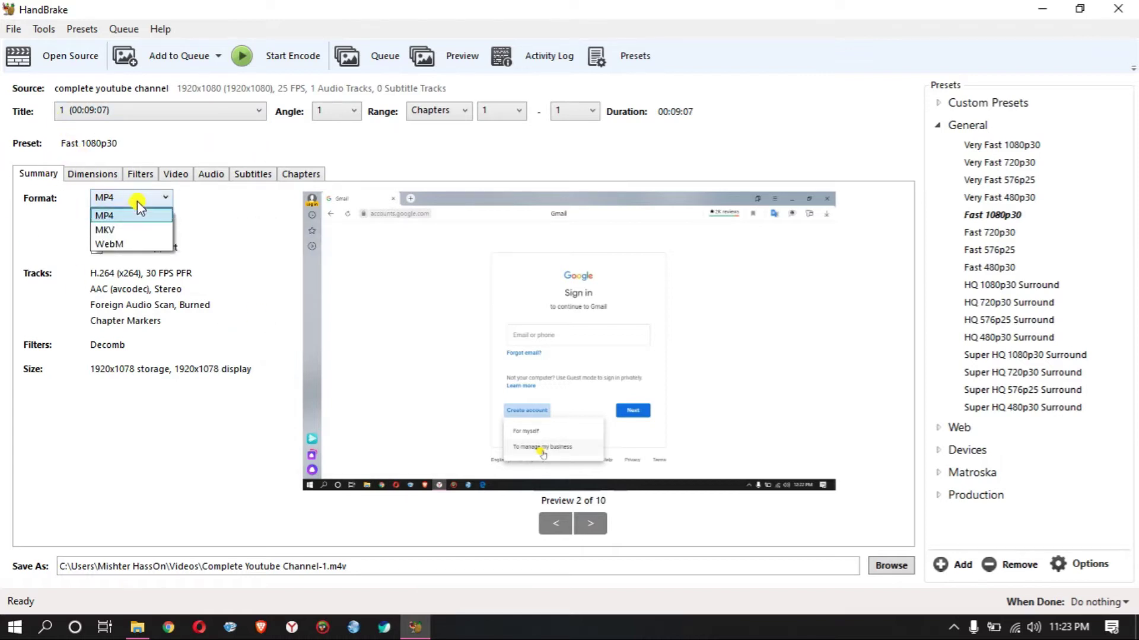
left_click(137, 201)
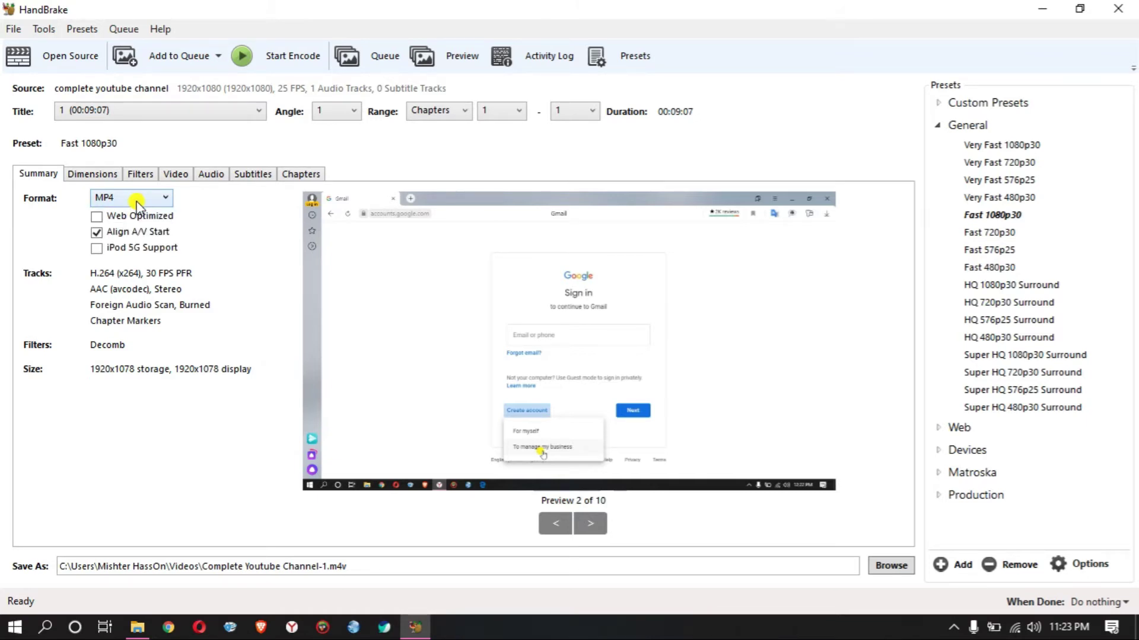
left_click(102, 215)
Review the dimensions and filters, and set the video framerate to 25 FPS with Constant Framerate
left_click(94, 174)
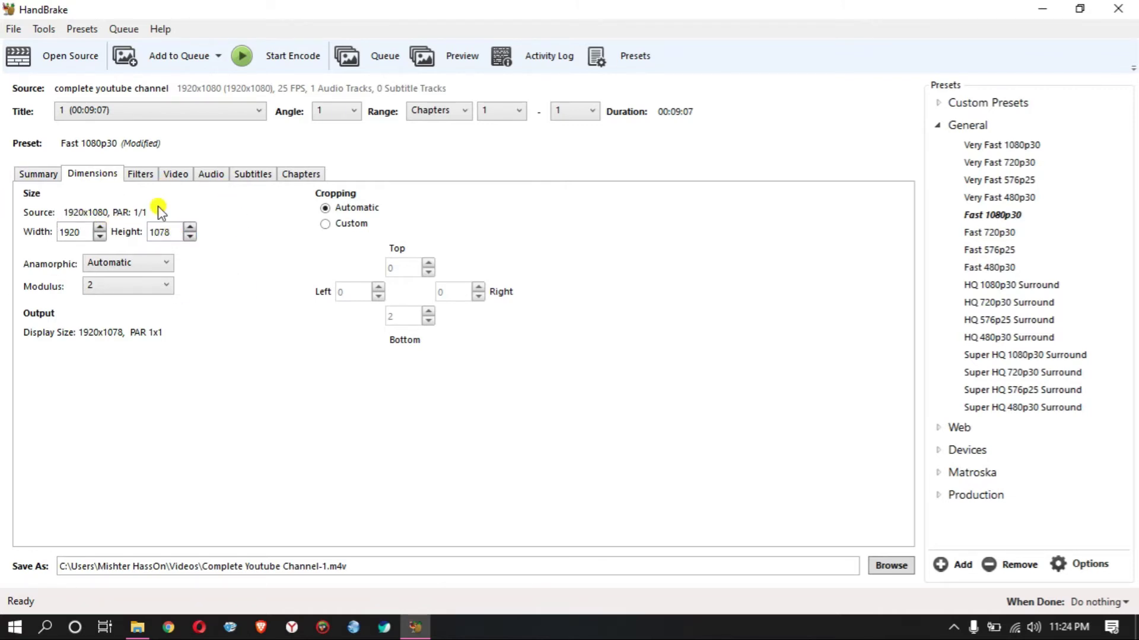
left_click(139, 178)
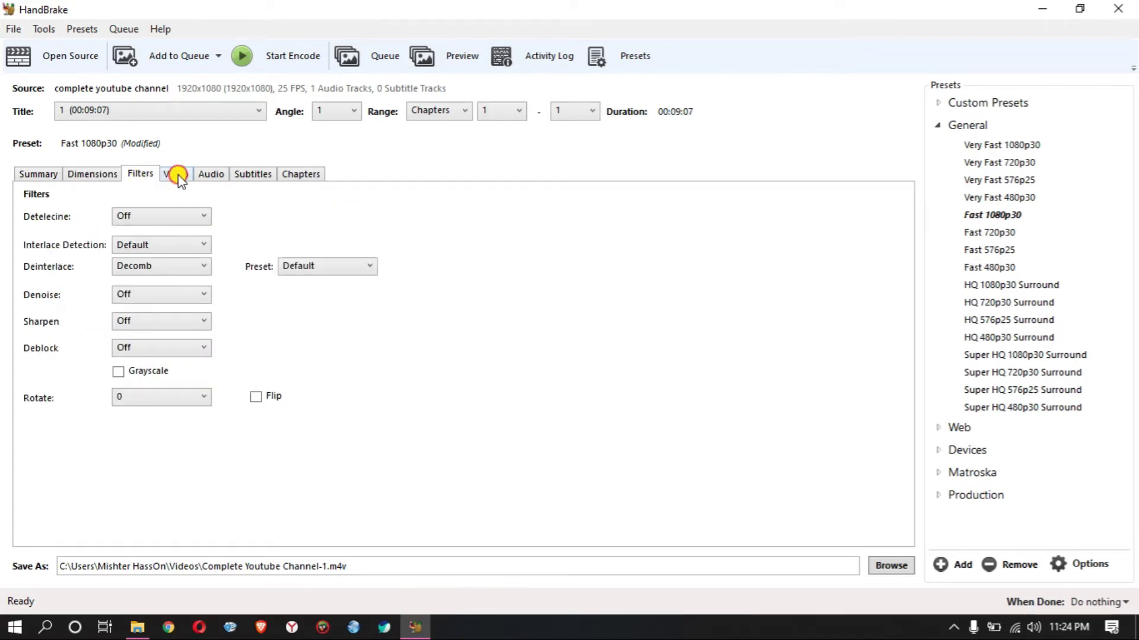
left_click(177, 175)
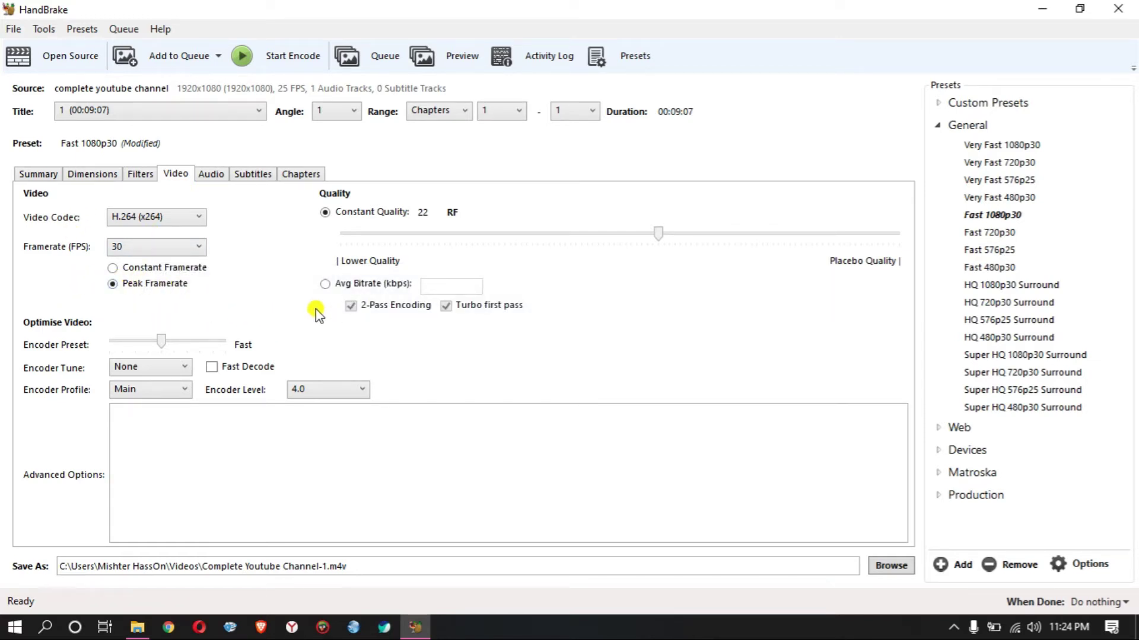
left_click(199, 249)
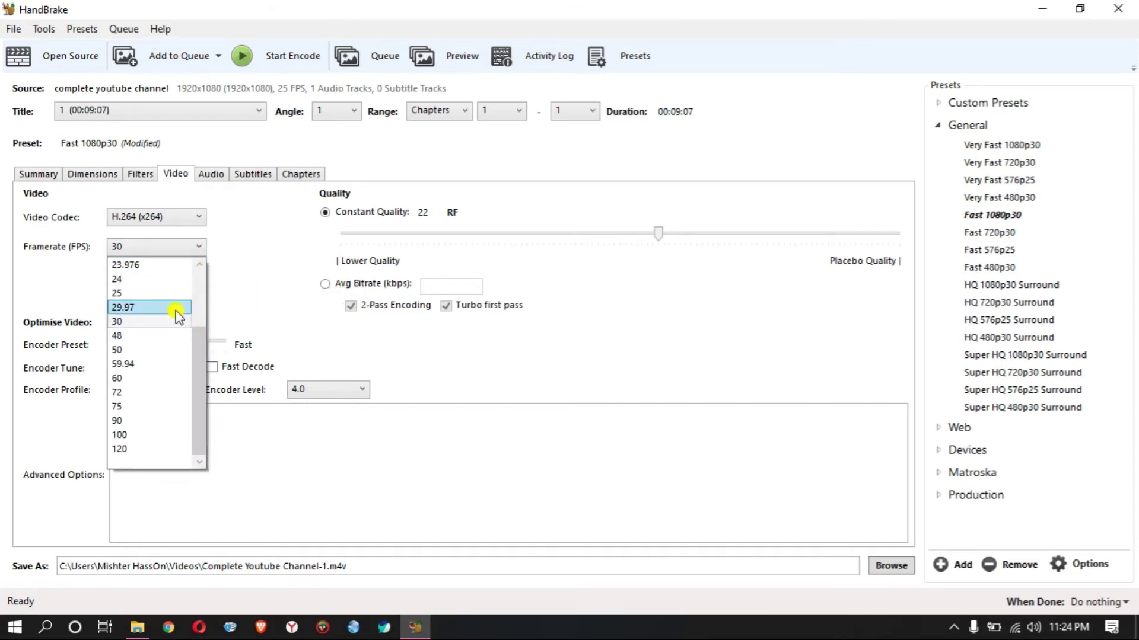
left_click(178, 294)
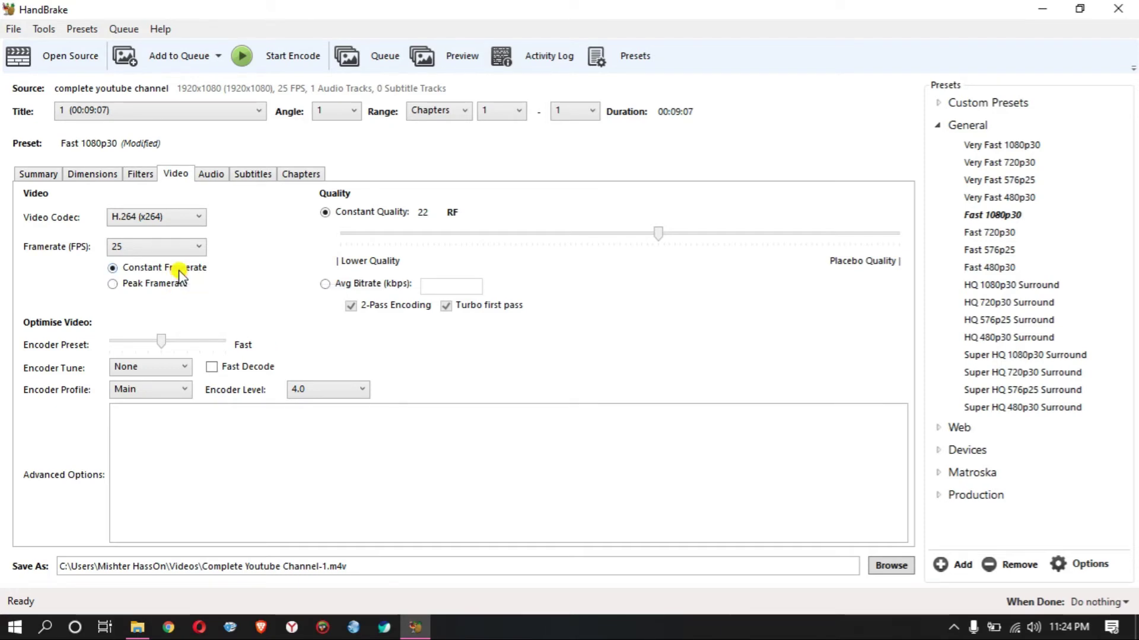
left_click(142, 270)
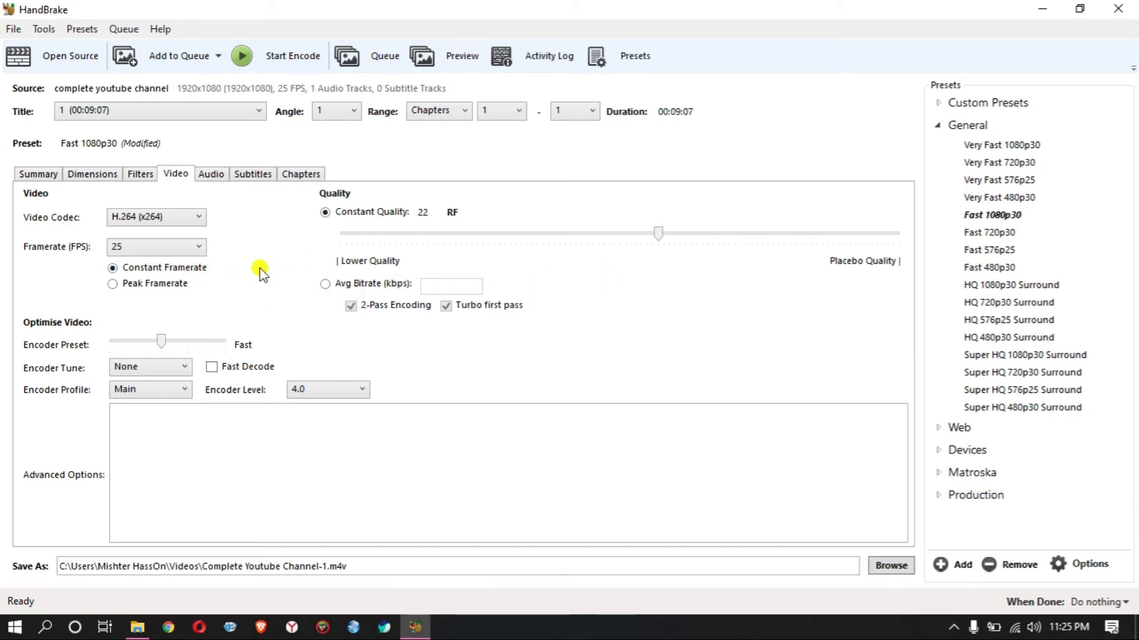
Try a different constant quality value for the video and return it to RF 22
left_click(677, 237)
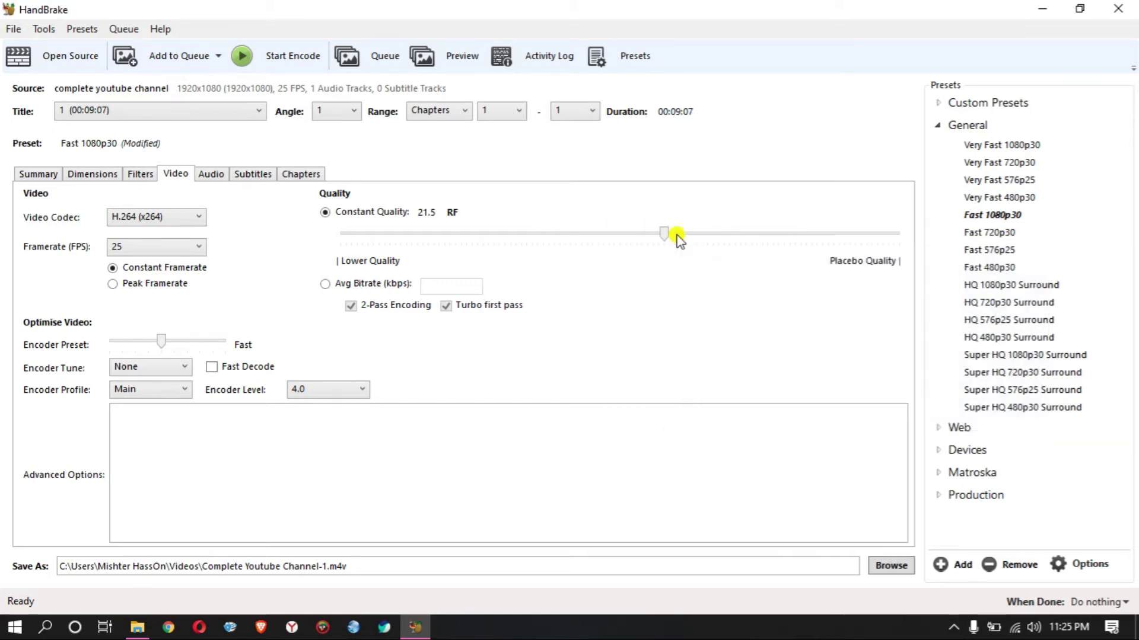
left_click(702, 237)
left_click(688, 240)
left_click(690, 241)
mouse_move(663, 239)
left_mouse_down()
mouse_move(720, 242)
mouse_move(650, 243)
left_mouse_up()
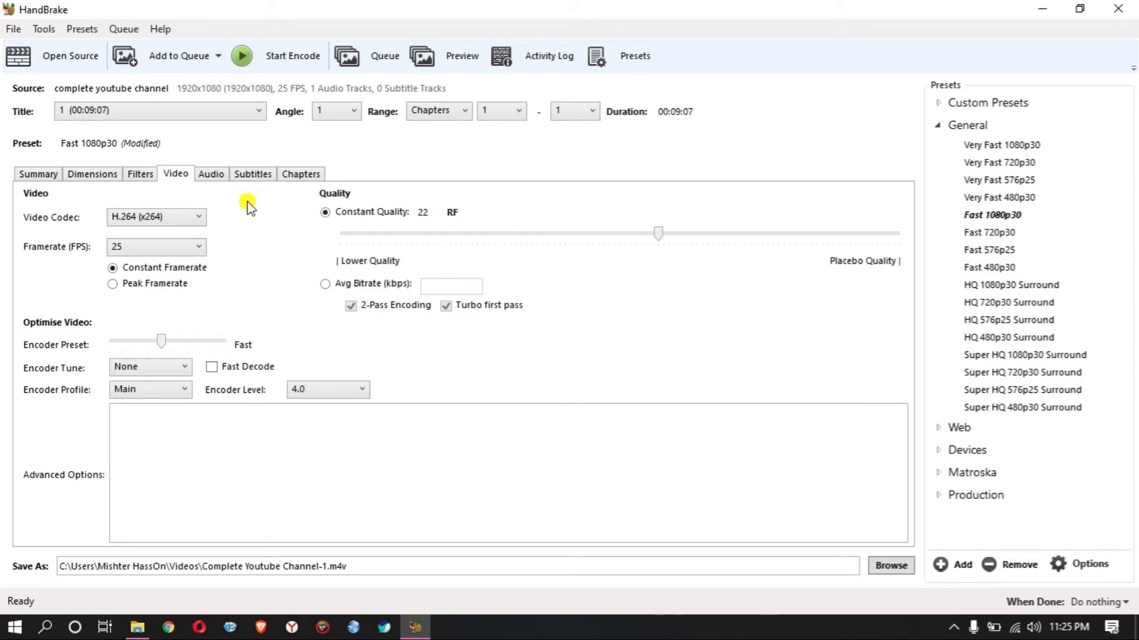
Review the audio track, subtitle track and chapter marker settings of the video
left_click(212, 175)
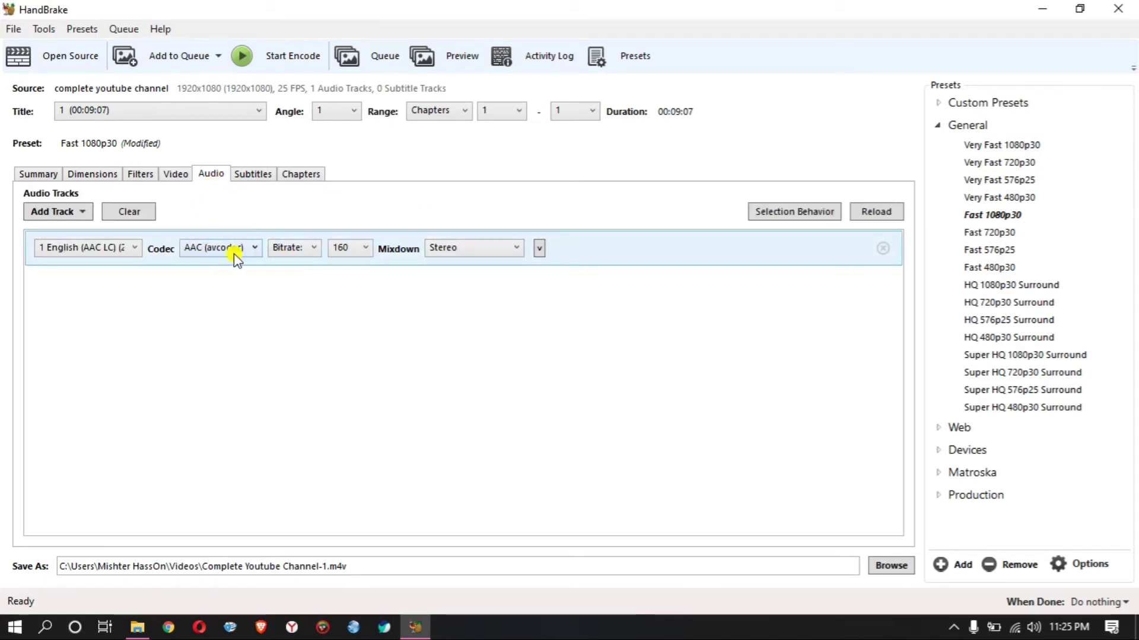
left_click(253, 178)
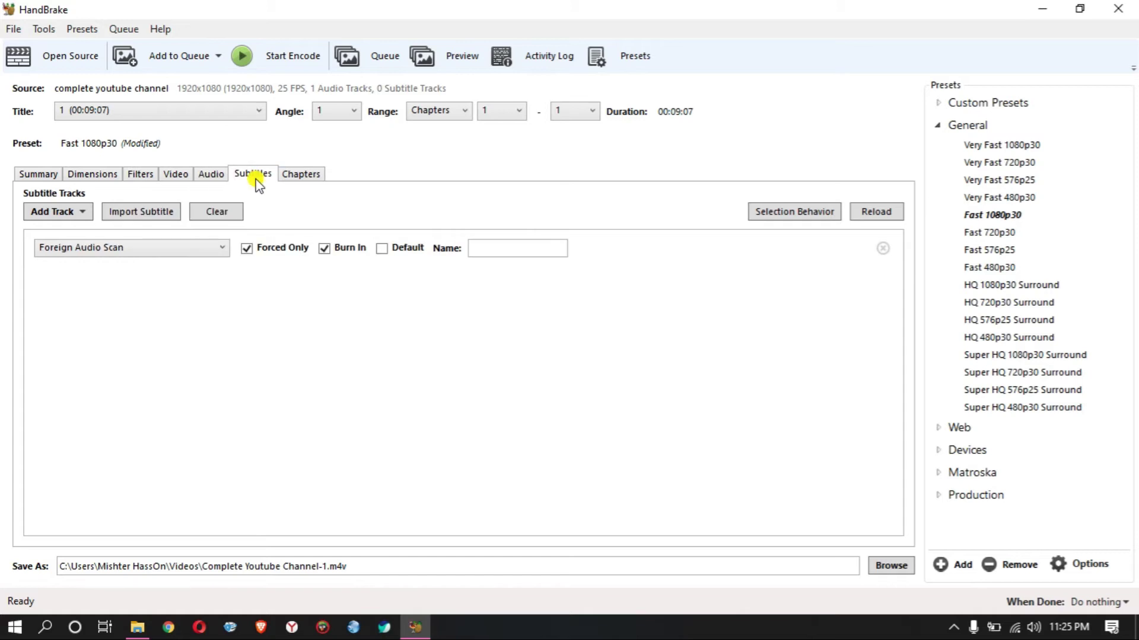
left_click(296, 178)
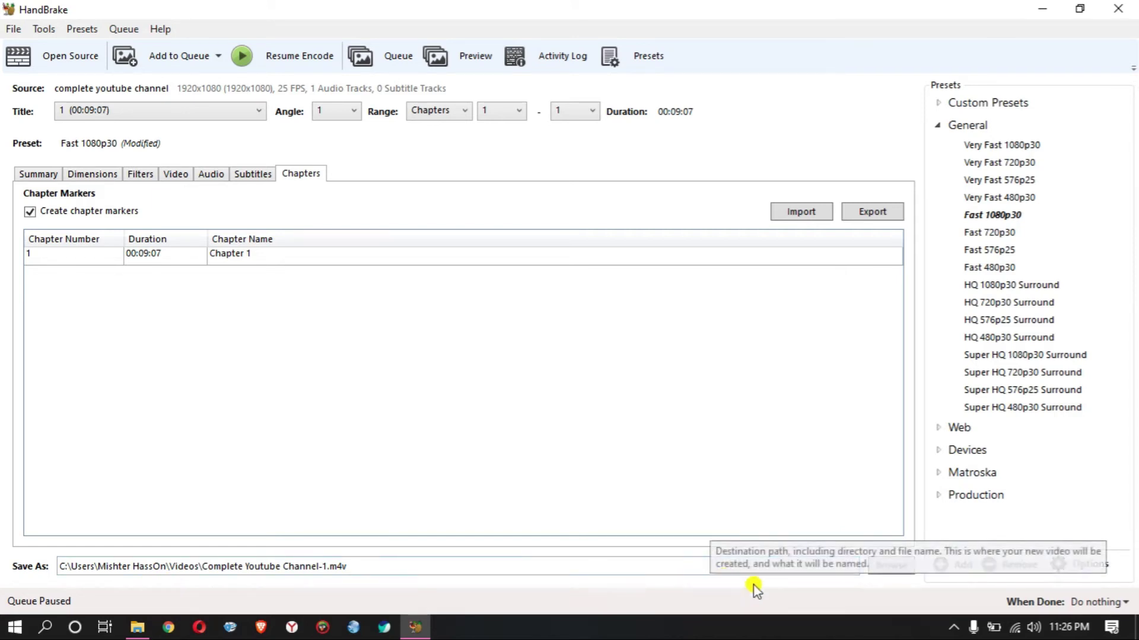
Keep Complete Youtube Channel-1.m4v in the Videos folder as the output file and resume the encode
left_click(889, 566)
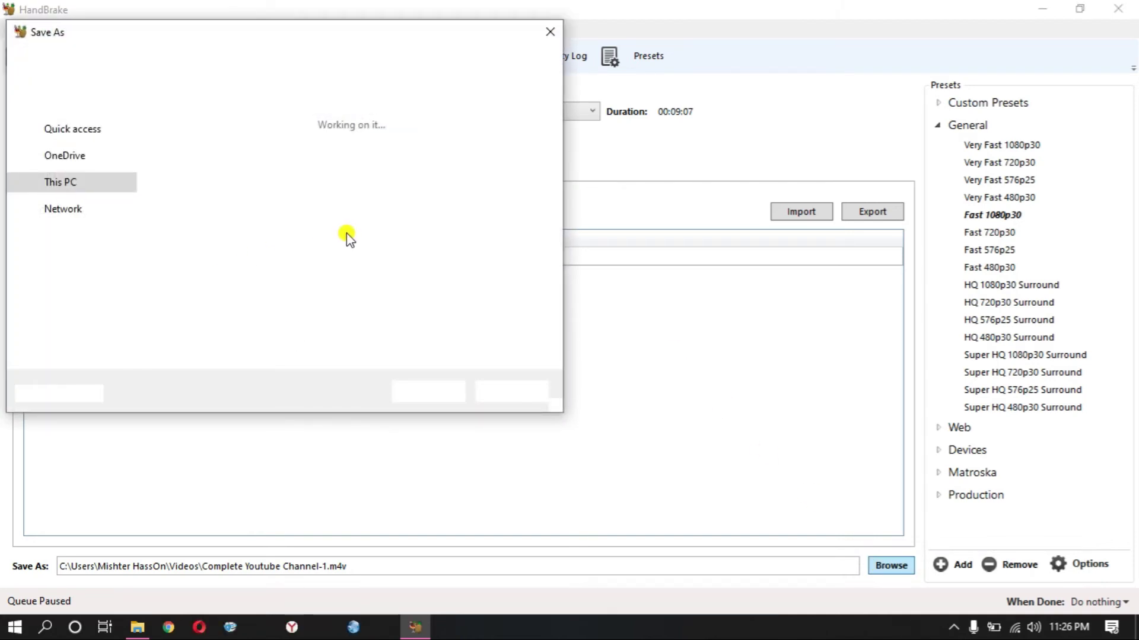
key("Return")
left_click(612, 376)
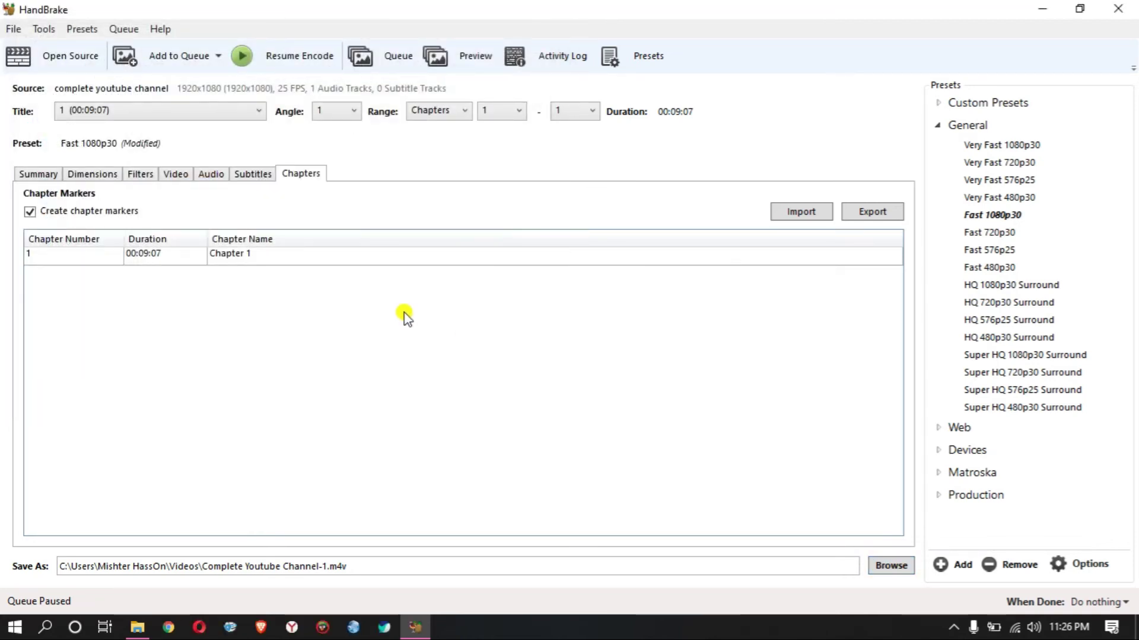
left_click(282, 53)
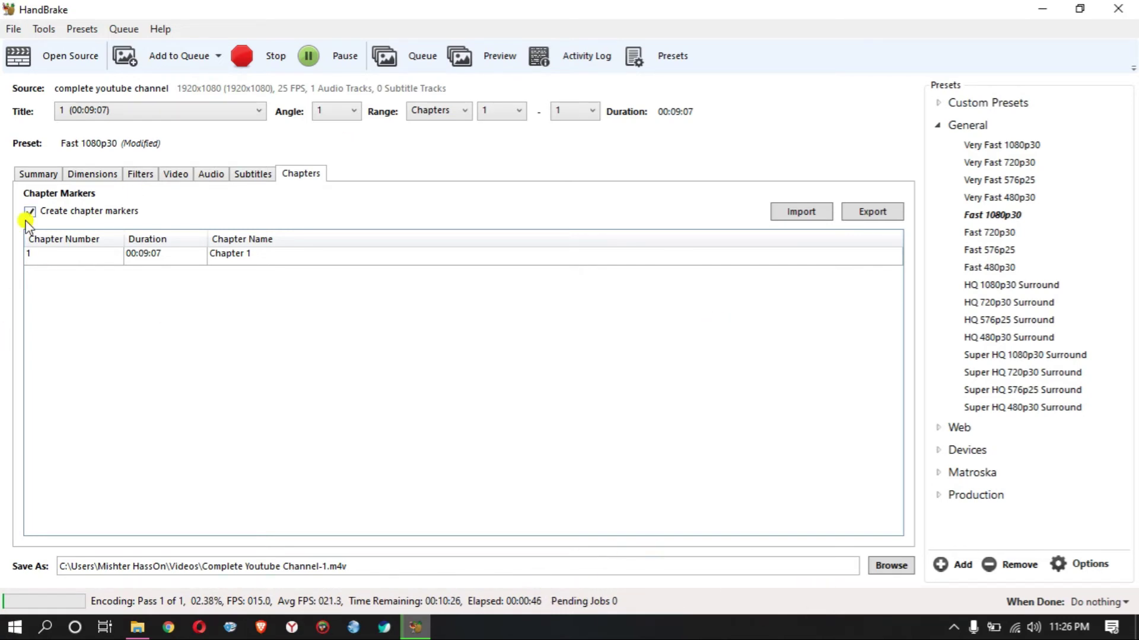
Save the current settings as a custom preset named "hd mishter tech" and select that preset
left_click(38, 173)
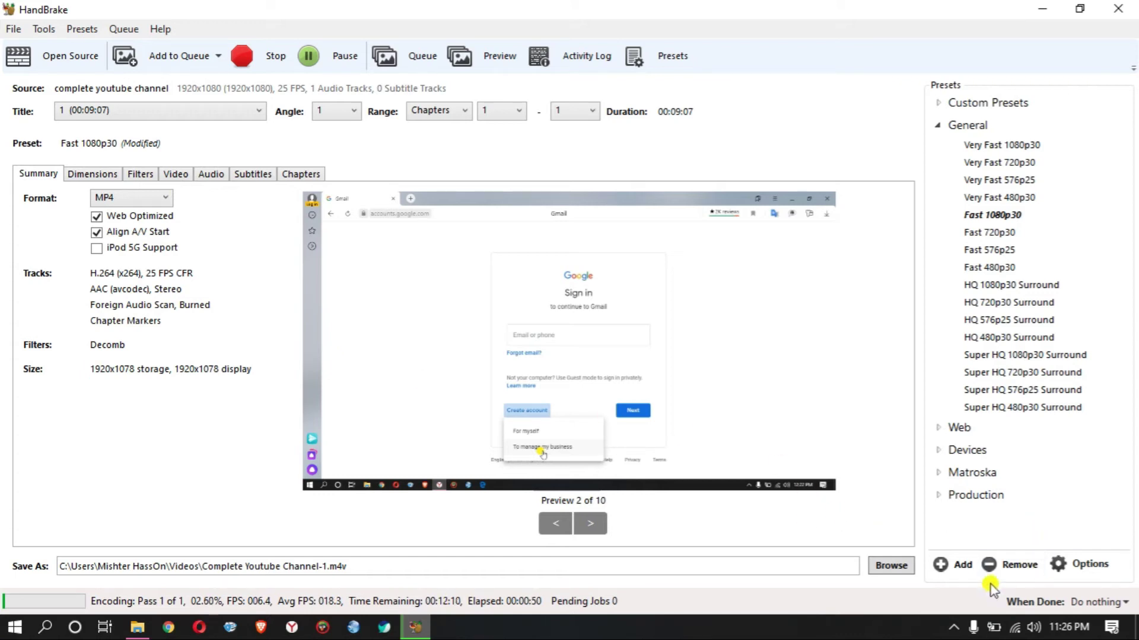
left_click(963, 565)
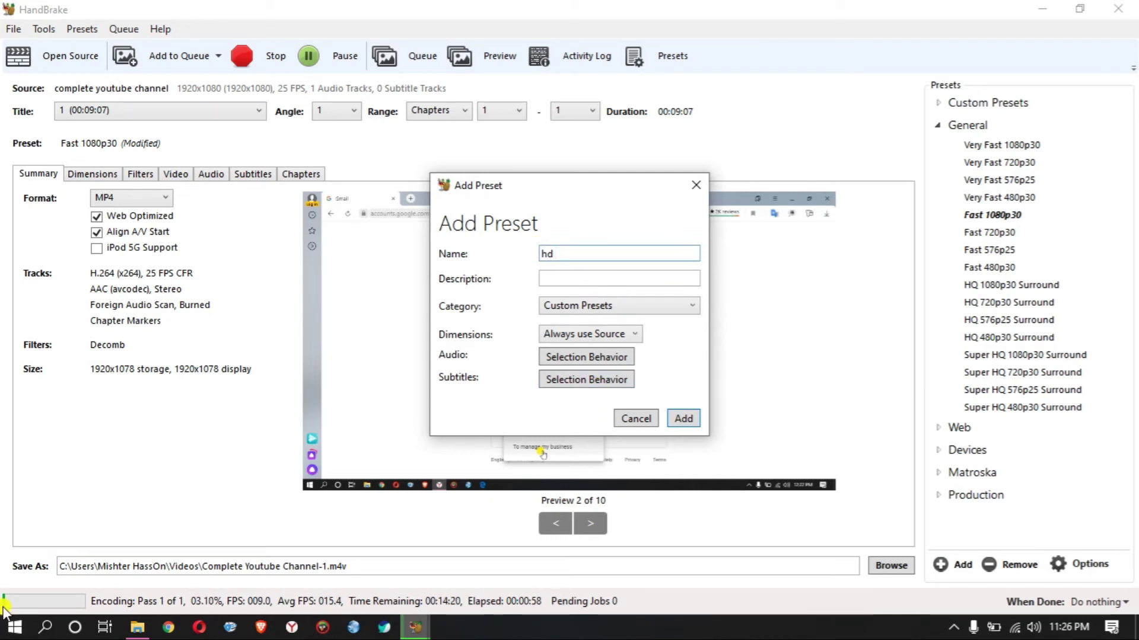
type("shter tech")
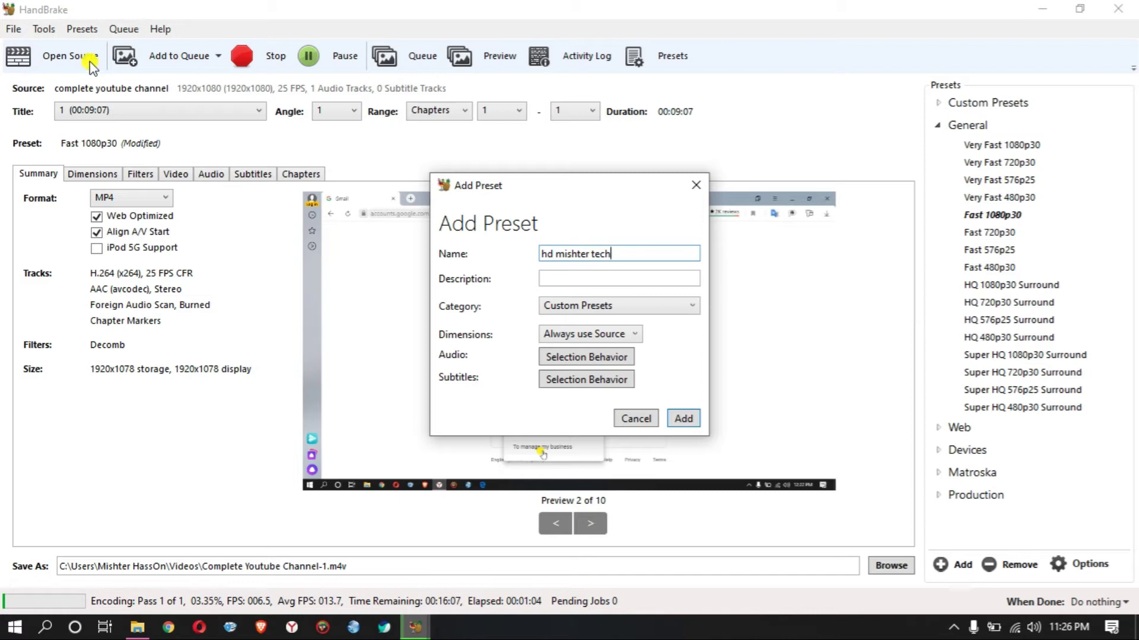
left_click(683, 418)
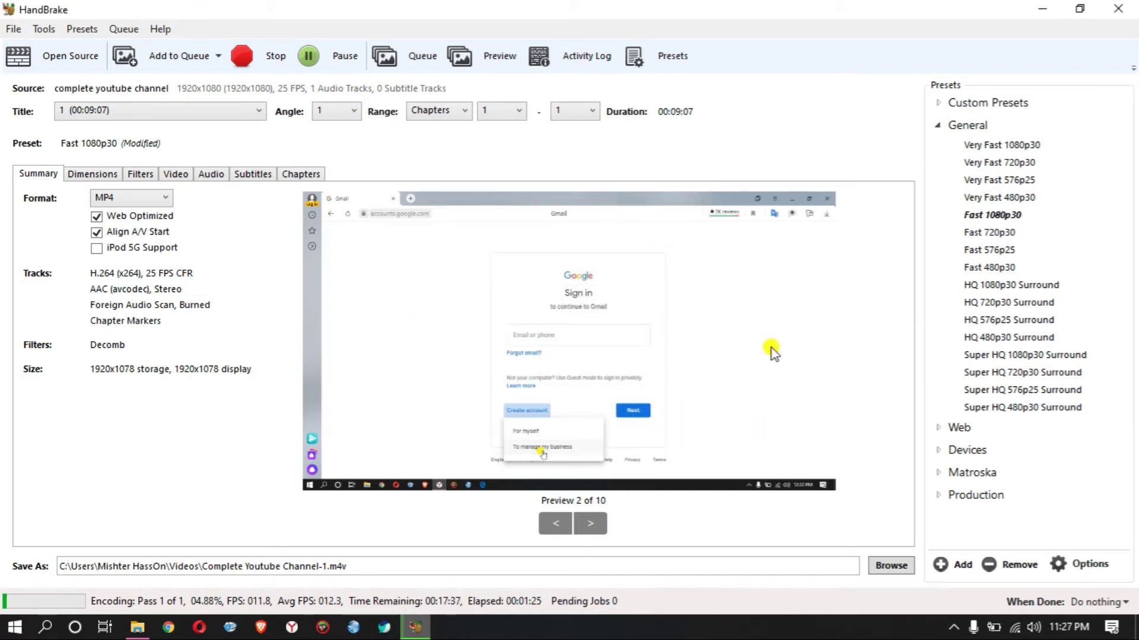
left_click(942, 103)
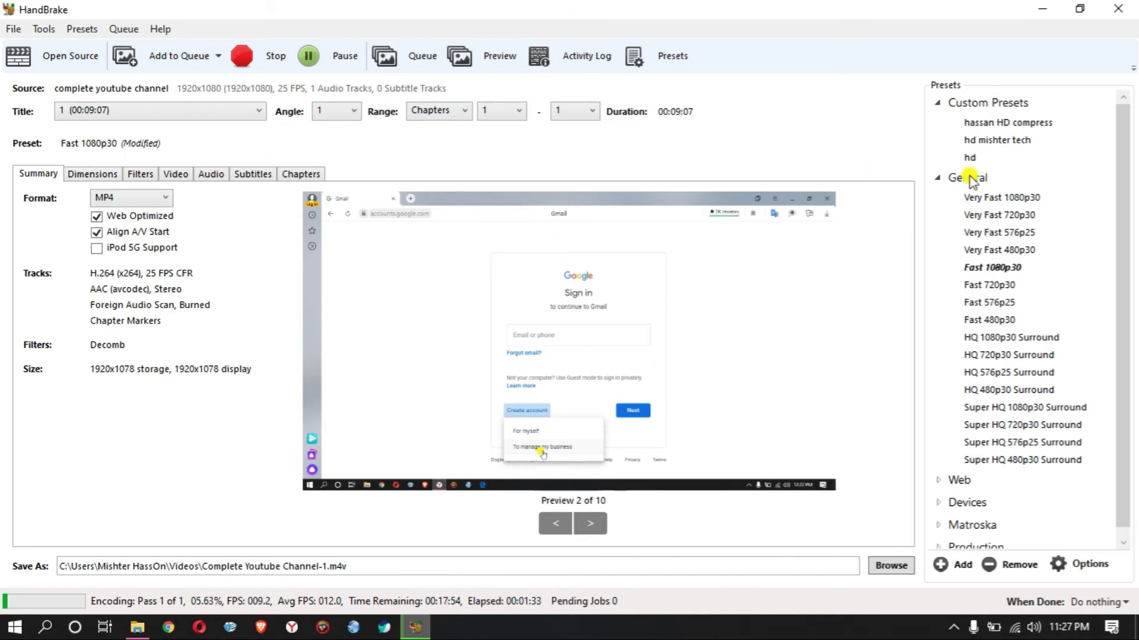
left_click(1008, 139)
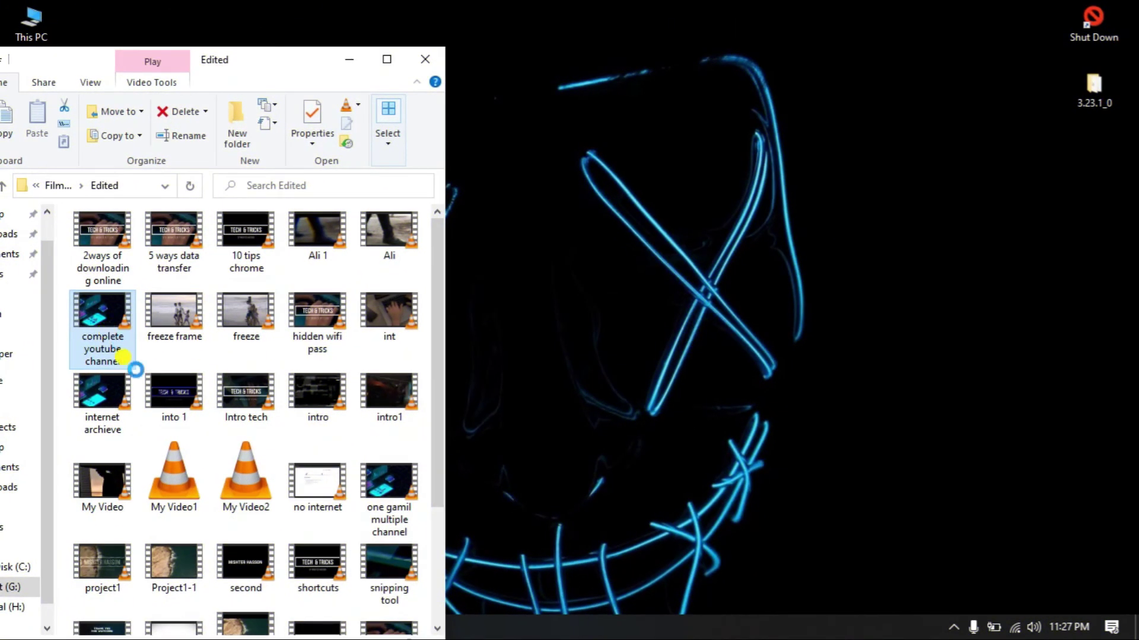
Check the file size of the original "complete youtube channel" video in its file properties
right_click(116, 349)
left_click(232, 602)
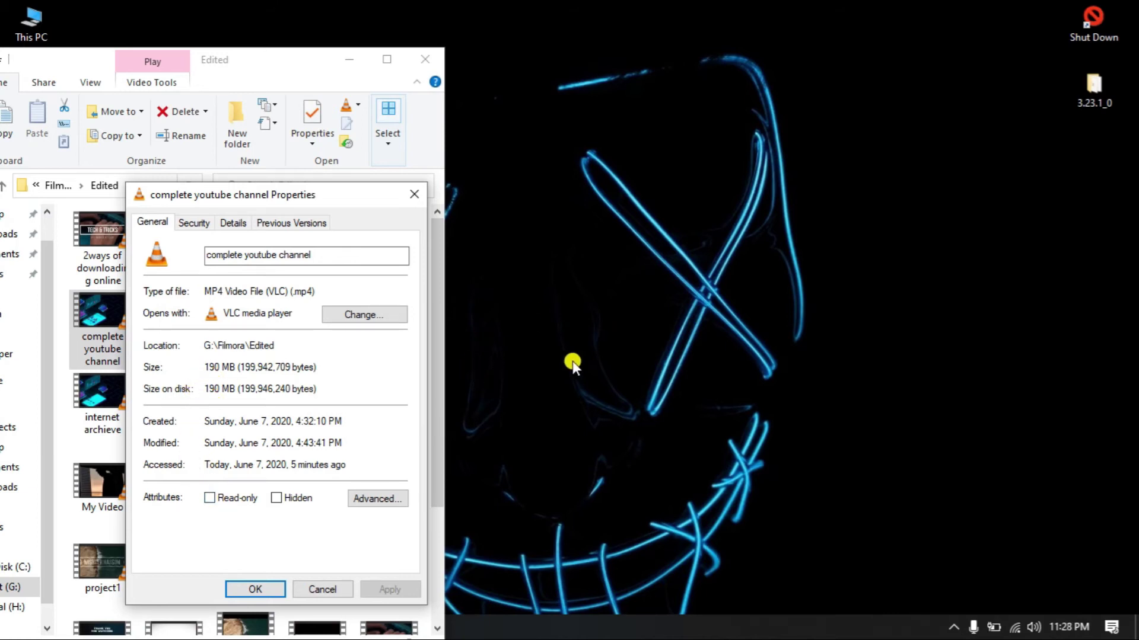
left_click(334, 590)
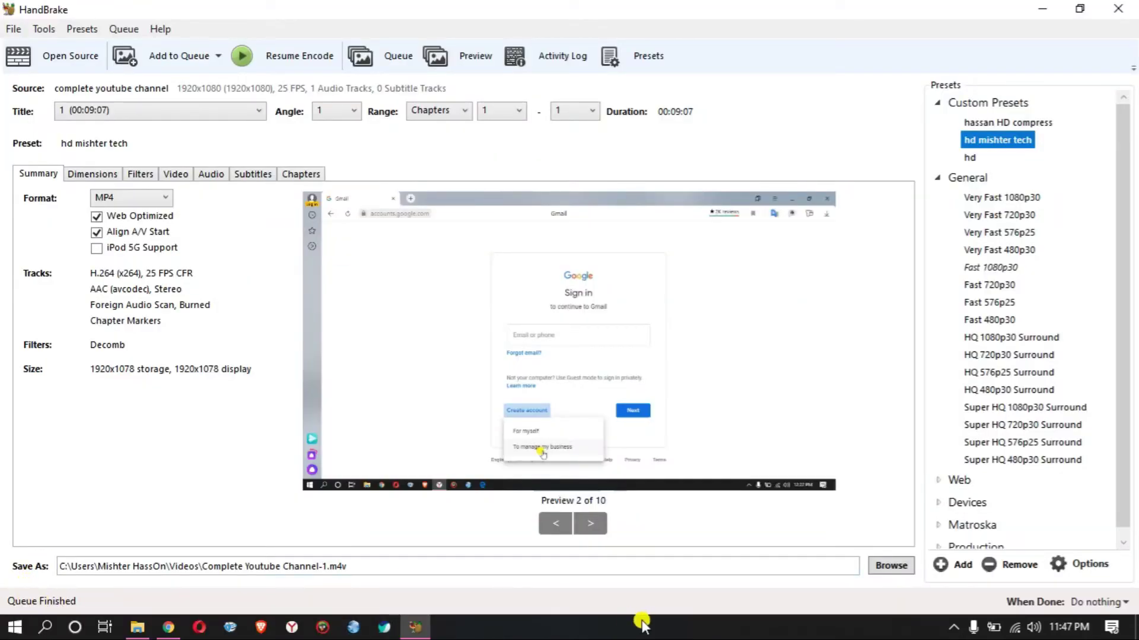
Check the file size of Complete Youtube Channel-1 in the Videos folder and skim through its playback
left_click(134, 631)
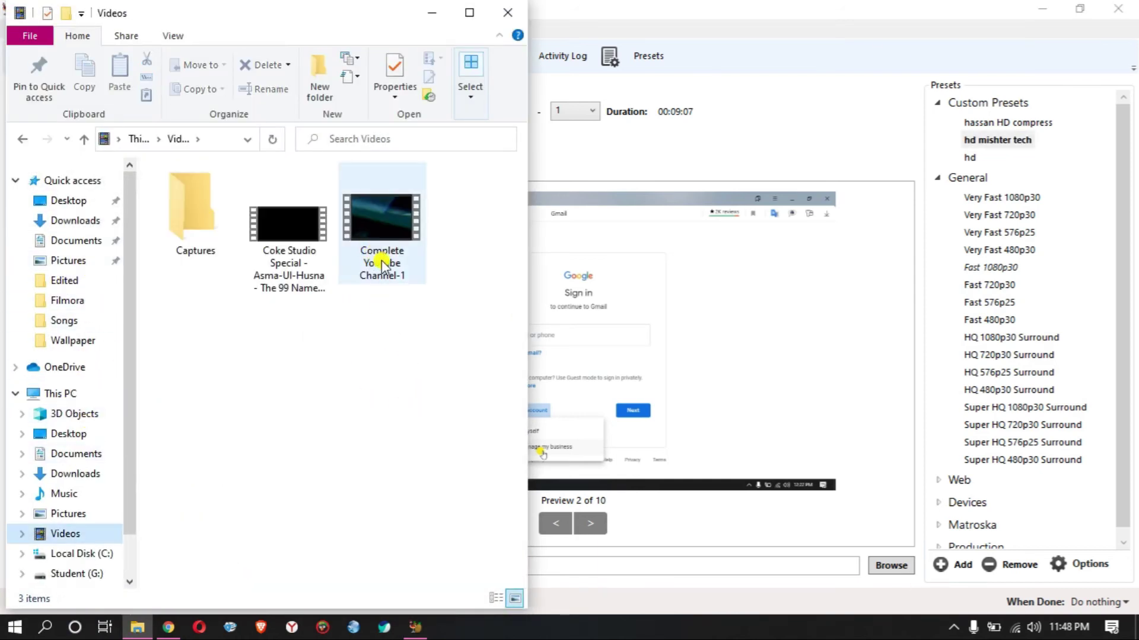
right_click(383, 264)
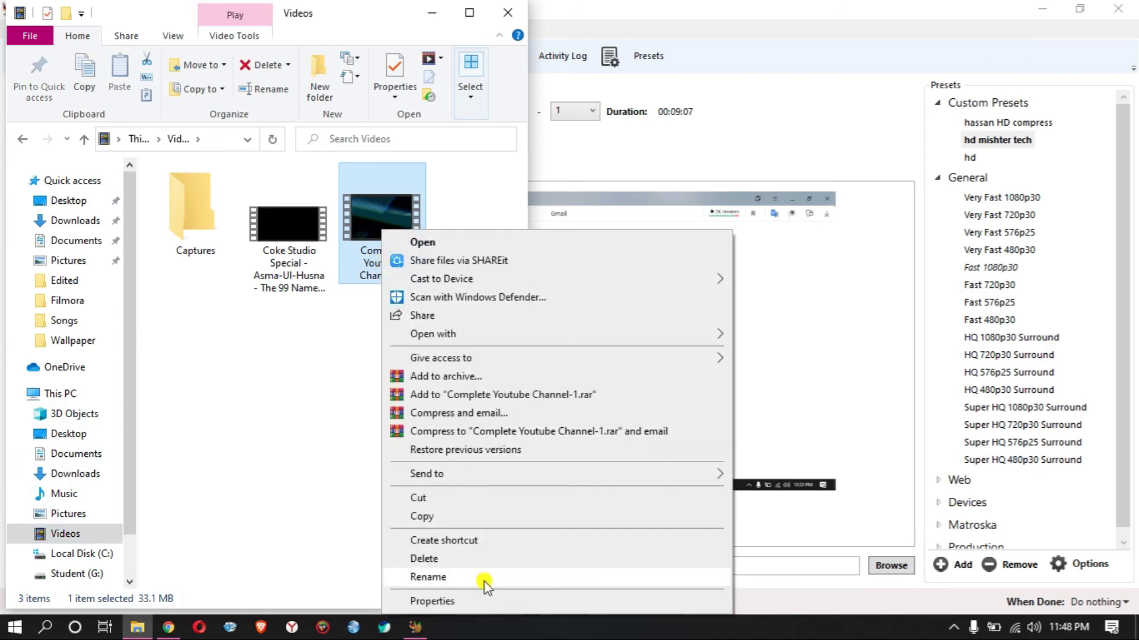
left_click(485, 600)
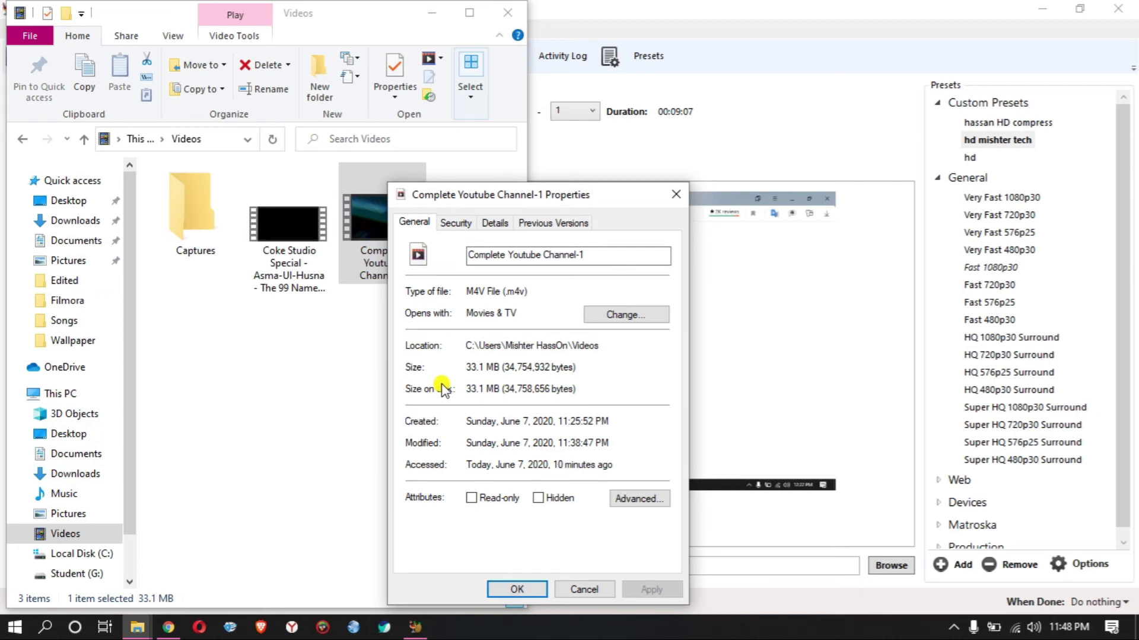
left_click(516, 589)
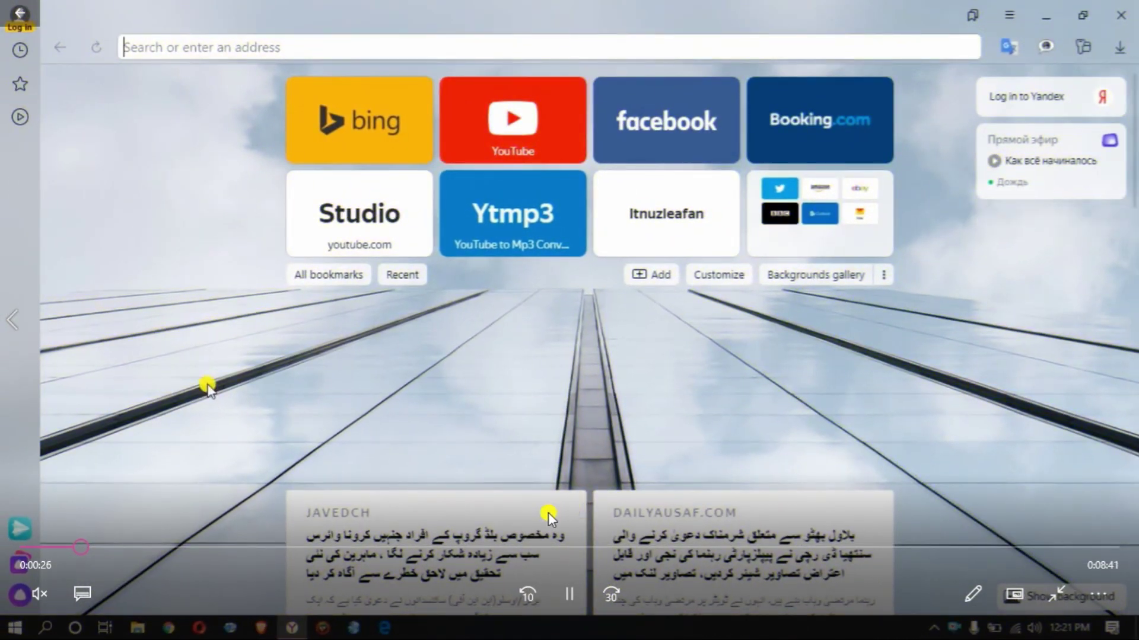
left_click_drag(479, 545, 589, 550)
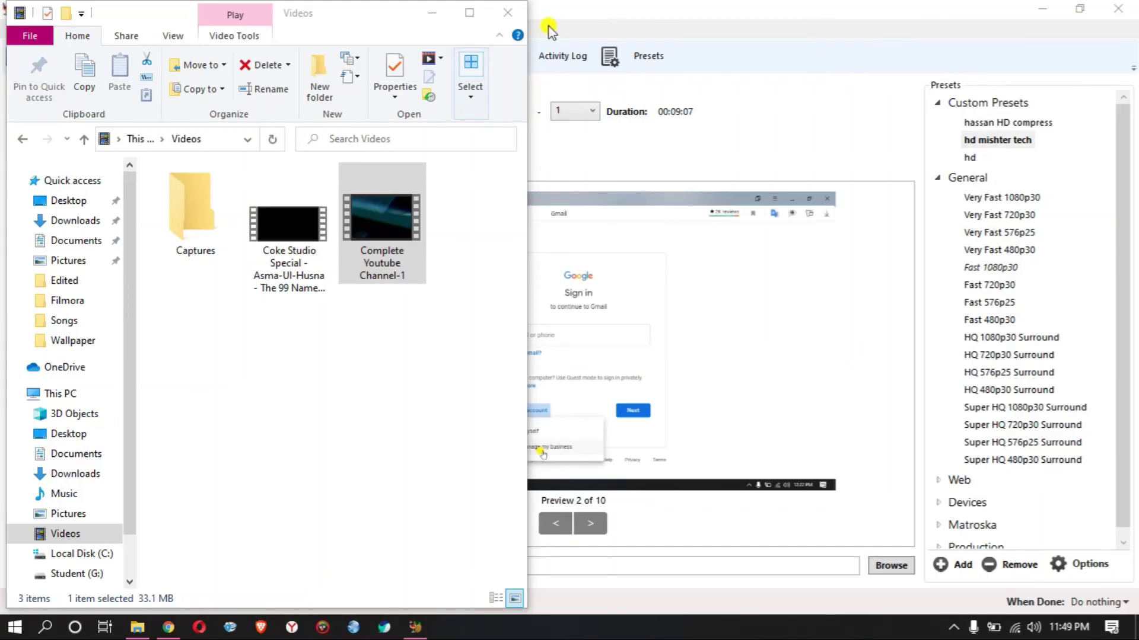
Close the Videos and Edited folder windows and refresh the desktop
left_click(497, 13)
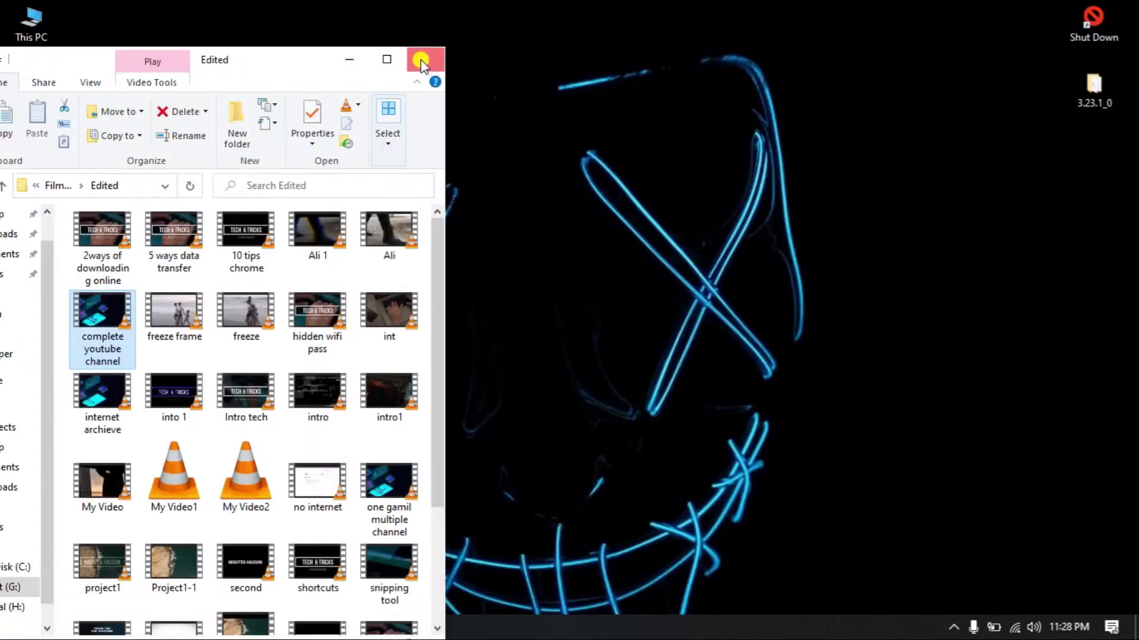
left_click(421, 57)
right_click(494, 143)
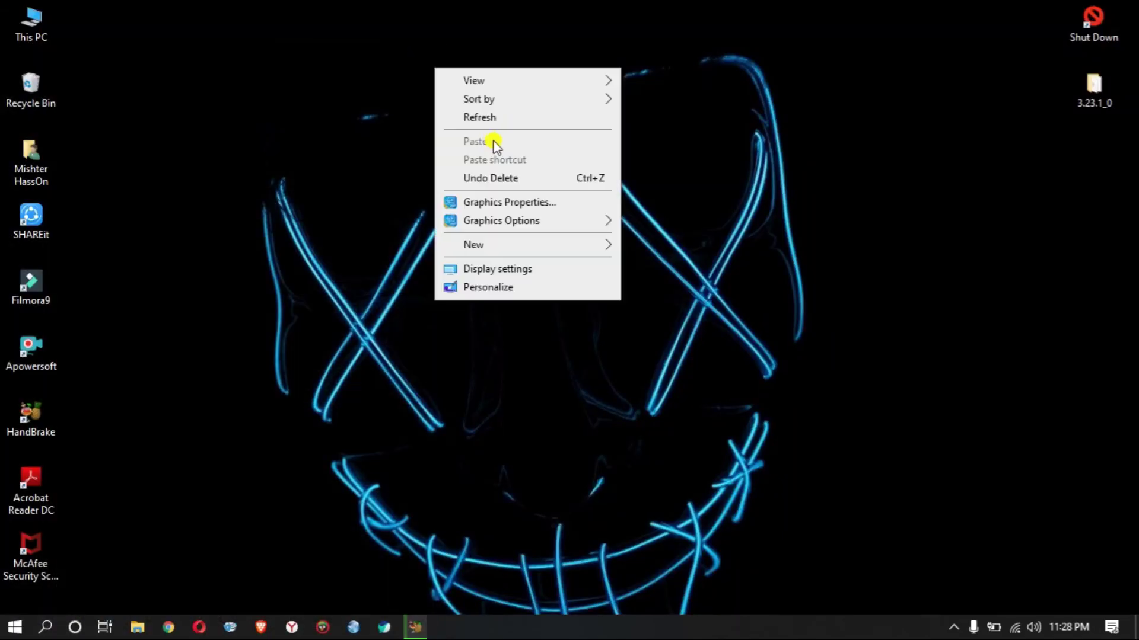
left_click(493, 116)
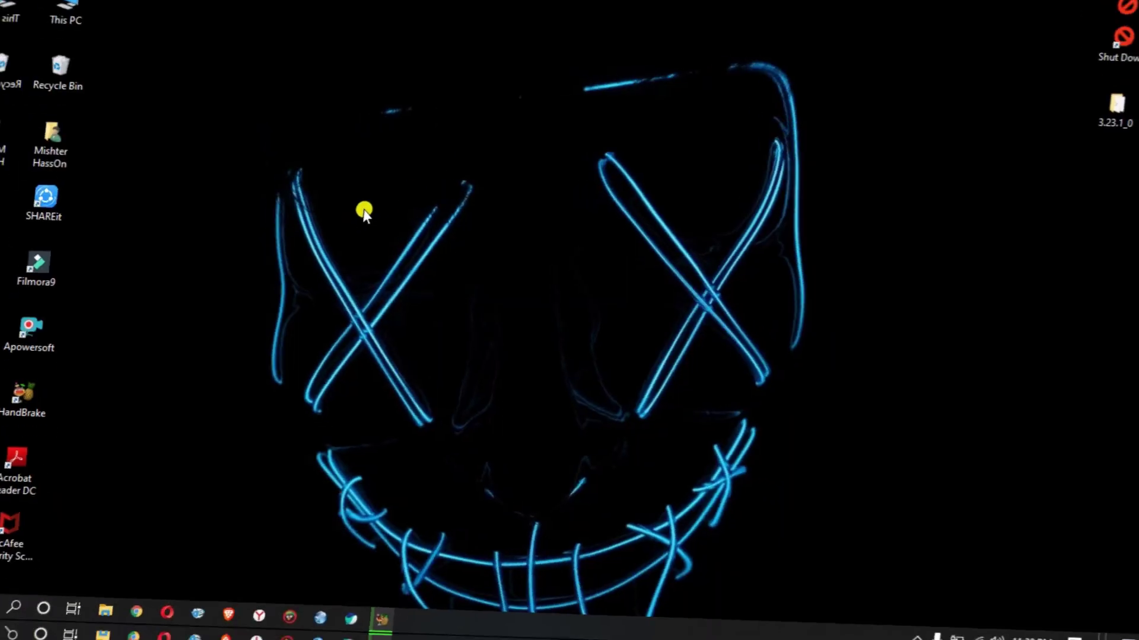